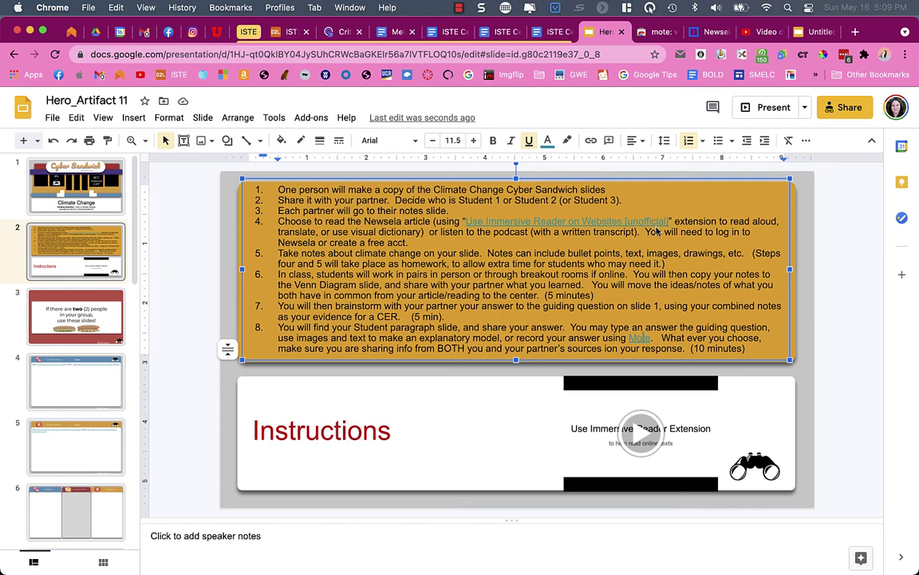
# Step: Add the mote: voice notes & feedback extension to Chrome from its Web Store page
pyautogui.click(660, 32)
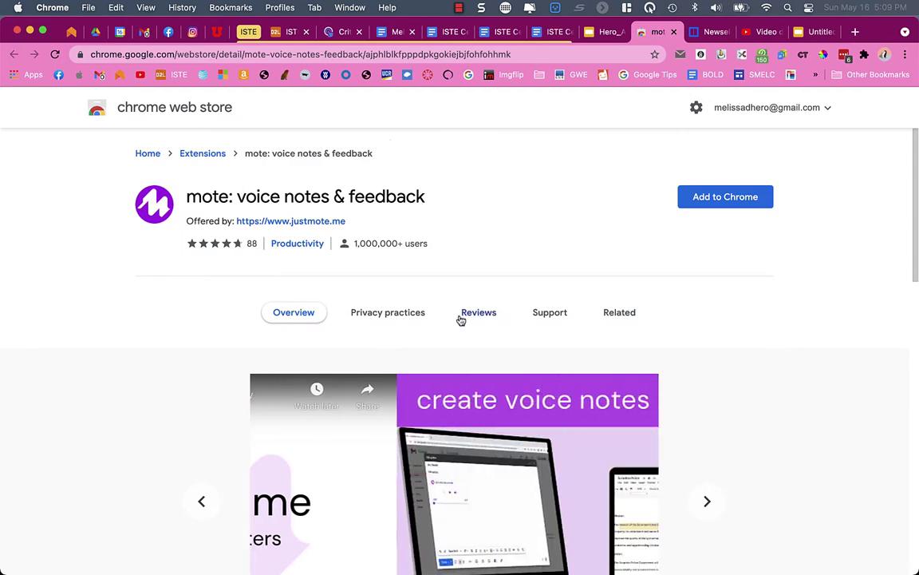
pyautogui.click(746, 204)
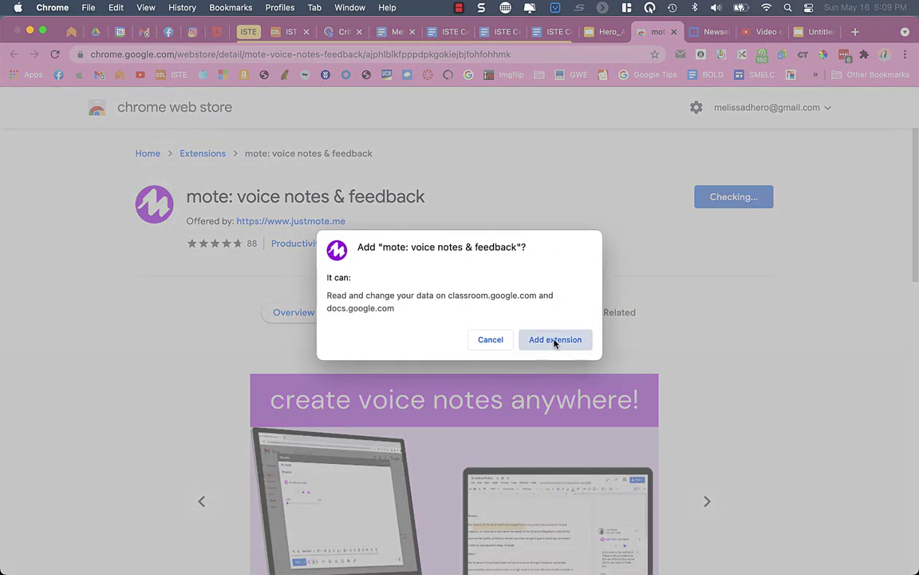
pyautogui.click(556, 340)
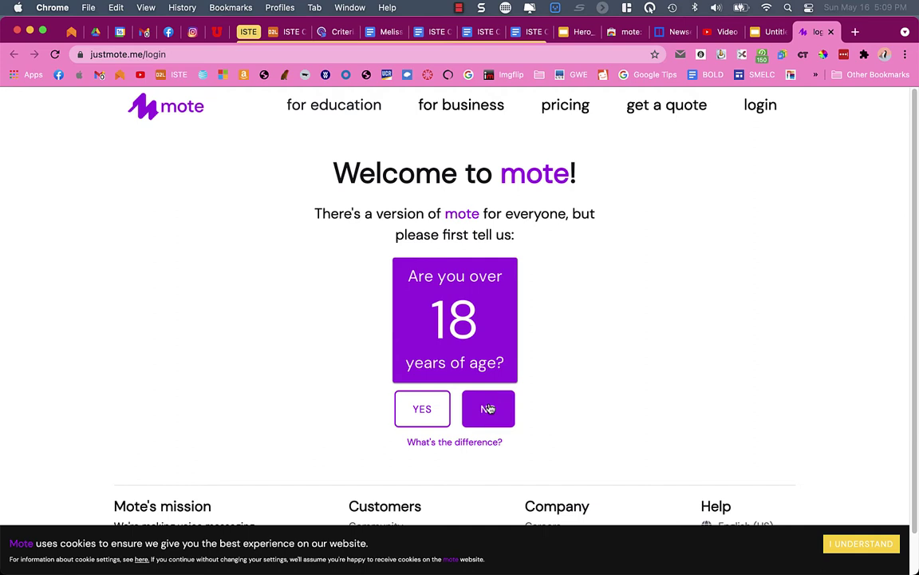
# Step: Answer No to Mote's over-18 question and sign in with a Google account
pyautogui.click(488, 409)
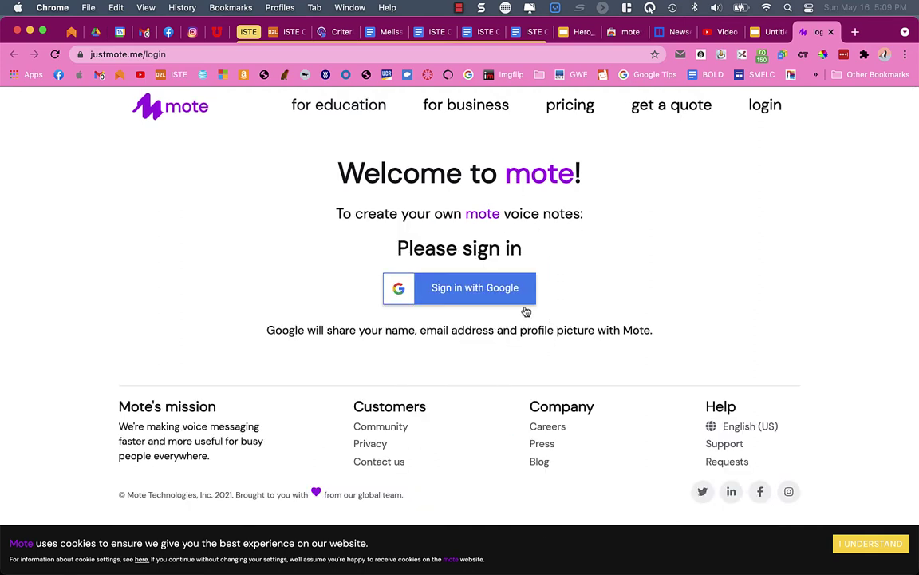
pyautogui.click(480, 296)
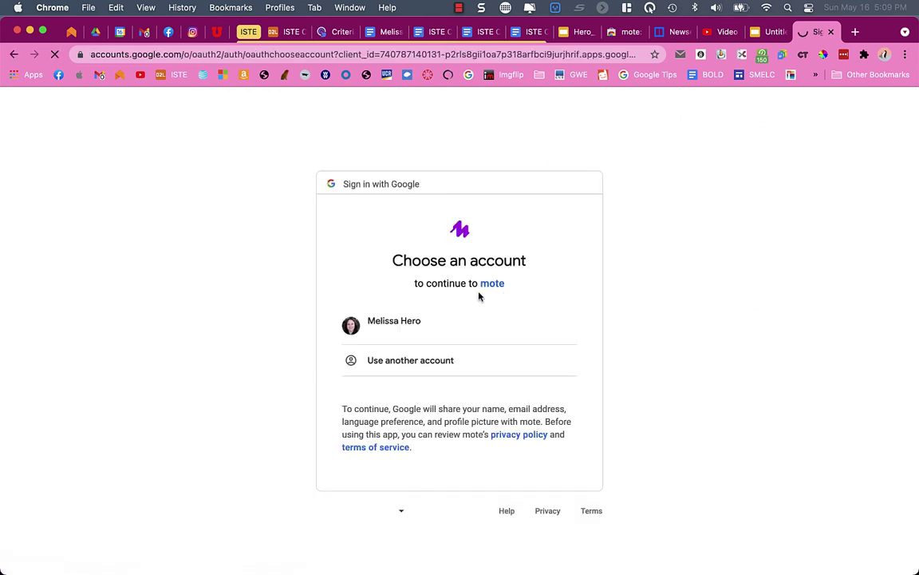
pyautogui.click(446, 329)
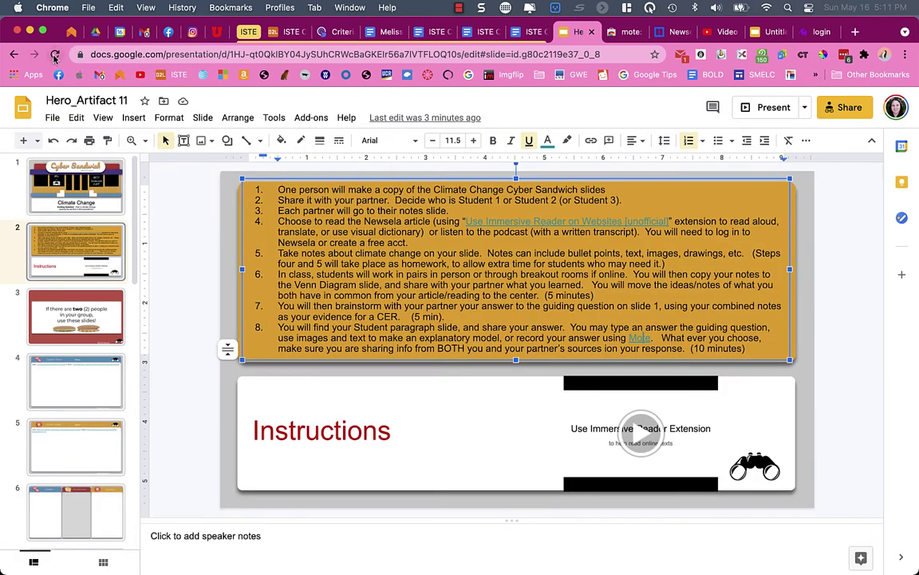
# Step: Reload the Hero_Artifact 11 deck, then go to slide 7, Student 1 Paragraph
pyautogui.click(54, 56)
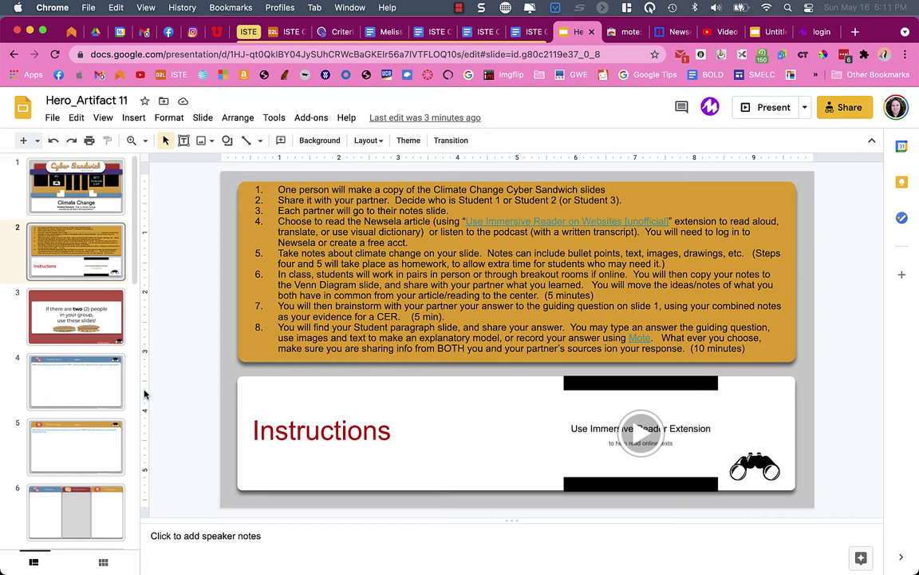
pyautogui.scroll(-3, 103, 433)
pyautogui.click(93, 478)
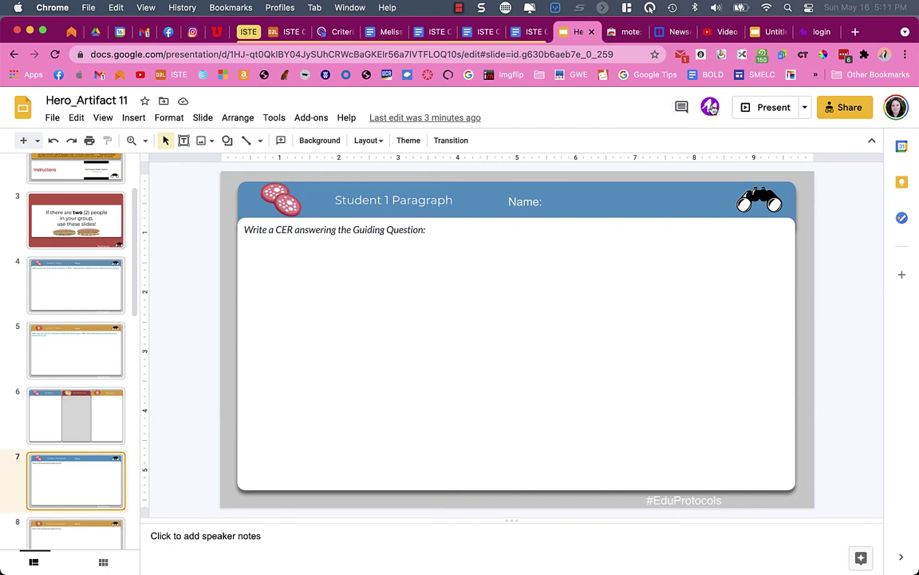
# Step: Launch Mote from the Slides toolbar and continue through its welcome screens to Google login
pyautogui.click(710, 108)
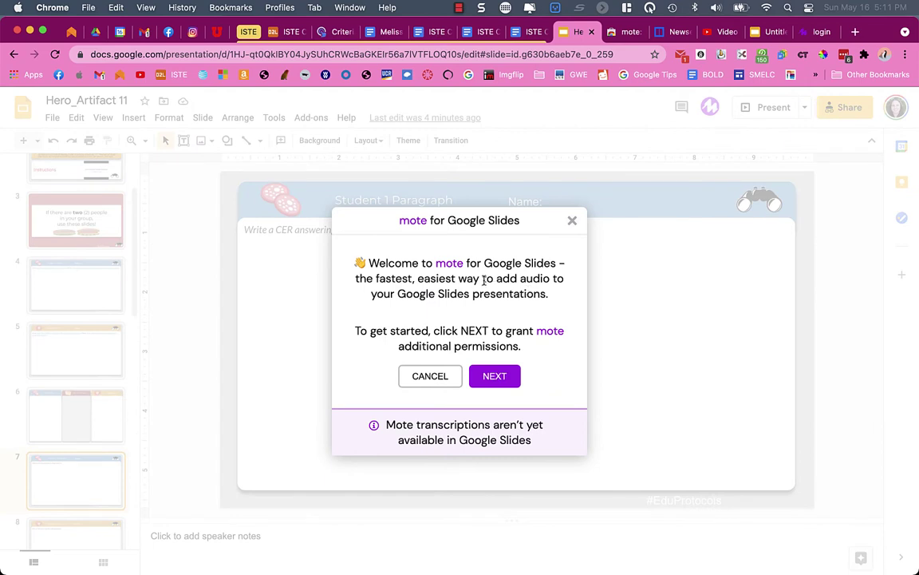
pyautogui.click(503, 378)
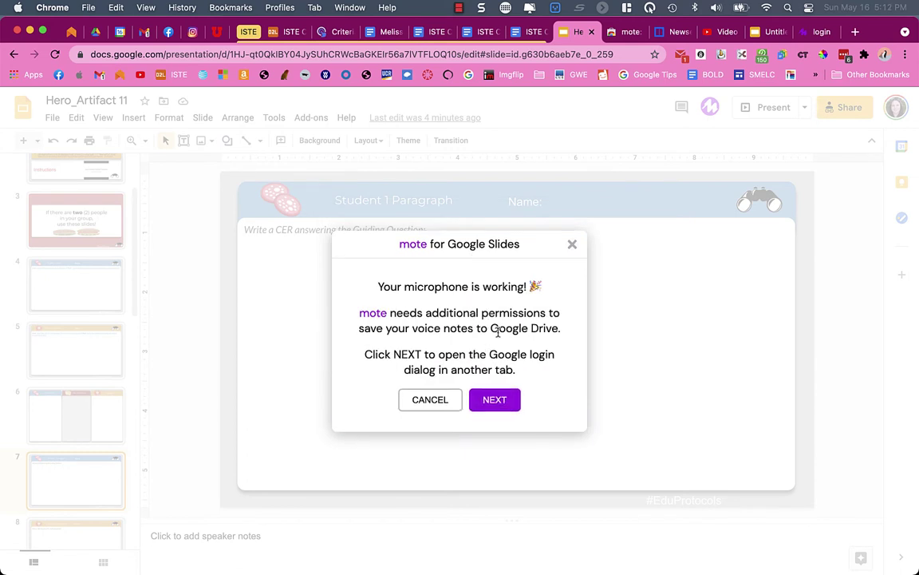
pyautogui.click(503, 401)
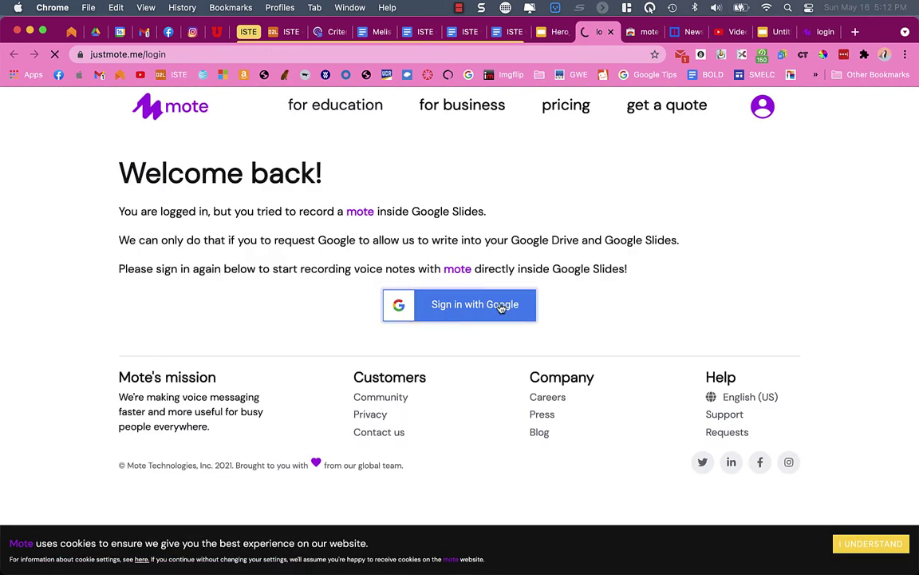
# Step: Sign in to Mote with Google and allow access to Drive files and Slides presentations
pyautogui.click(504, 304)
pyautogui.click(465, 338)
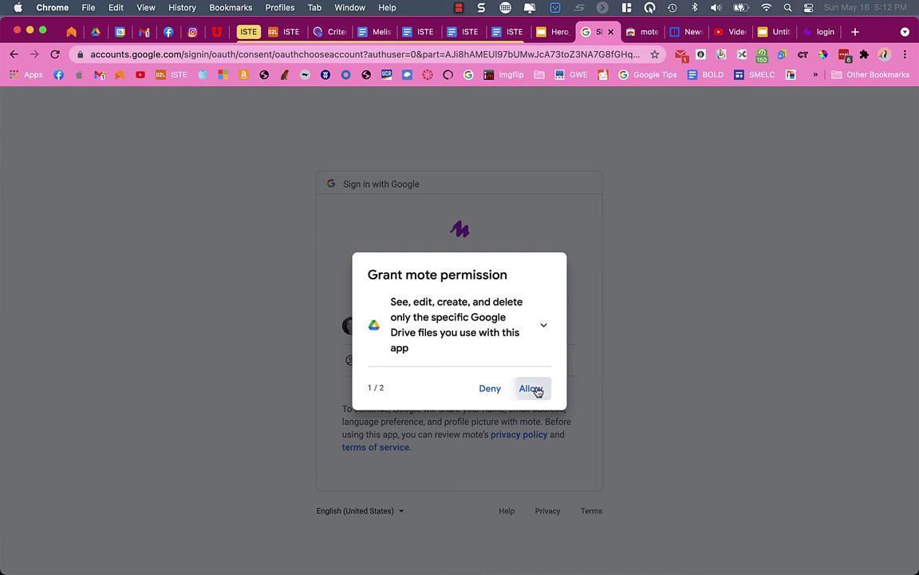
pyautogui.click(531, 389)
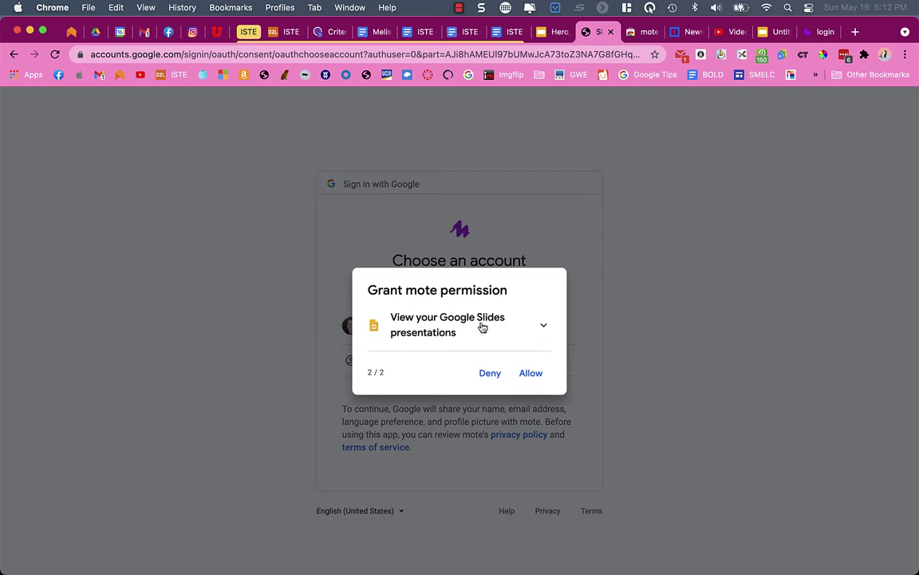
pyautogui.click(537, 380)
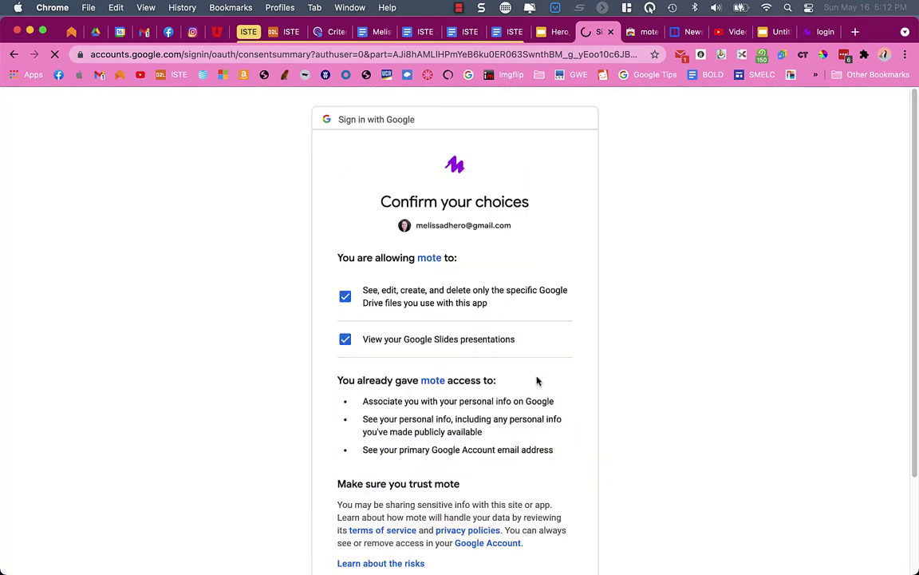
pyautogui.scroll(-2, 543, 447)
pyautogui.click(544, 476)
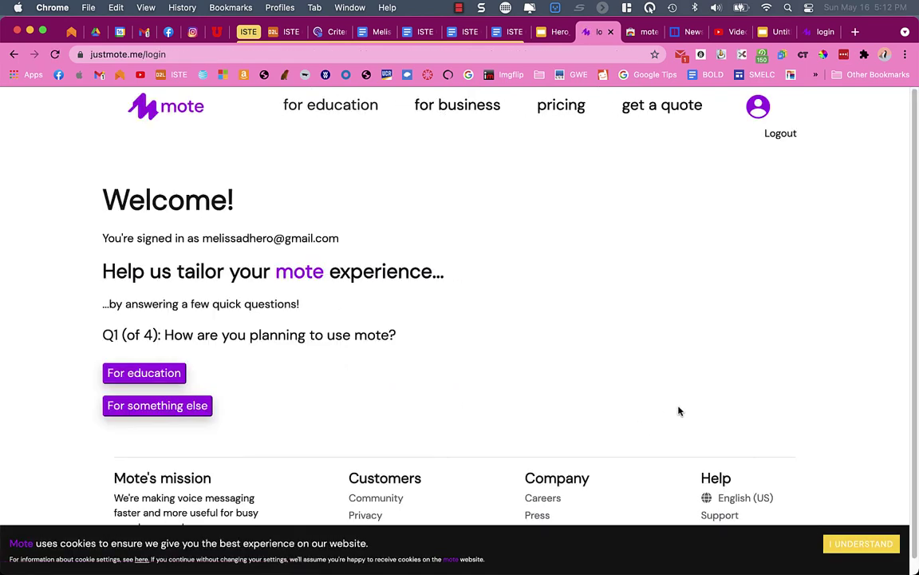
# Step: Answer the survey: education use, Science as the subject, and no grades taught
pyautogui.click(154, 376)
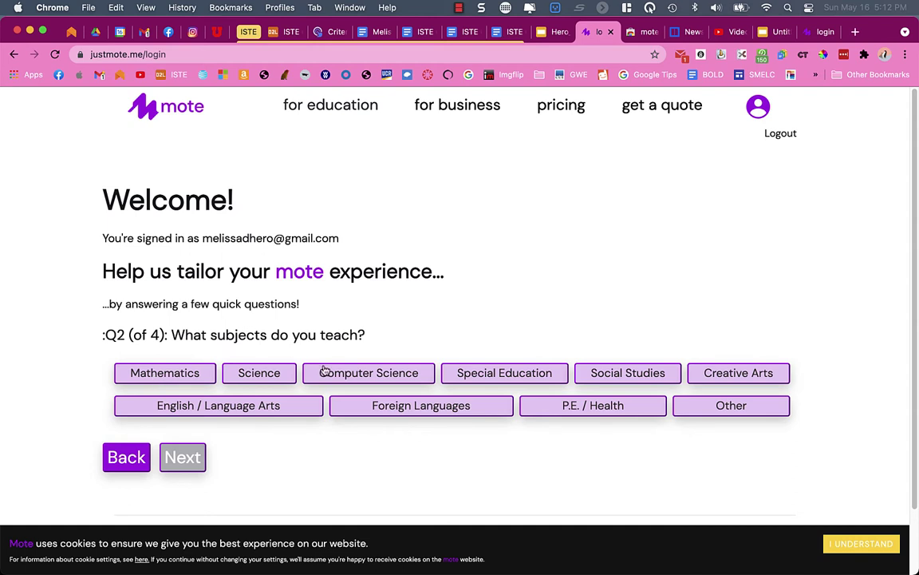
pyautogui.click(281, 380)
pyautogui.click(196, 457)
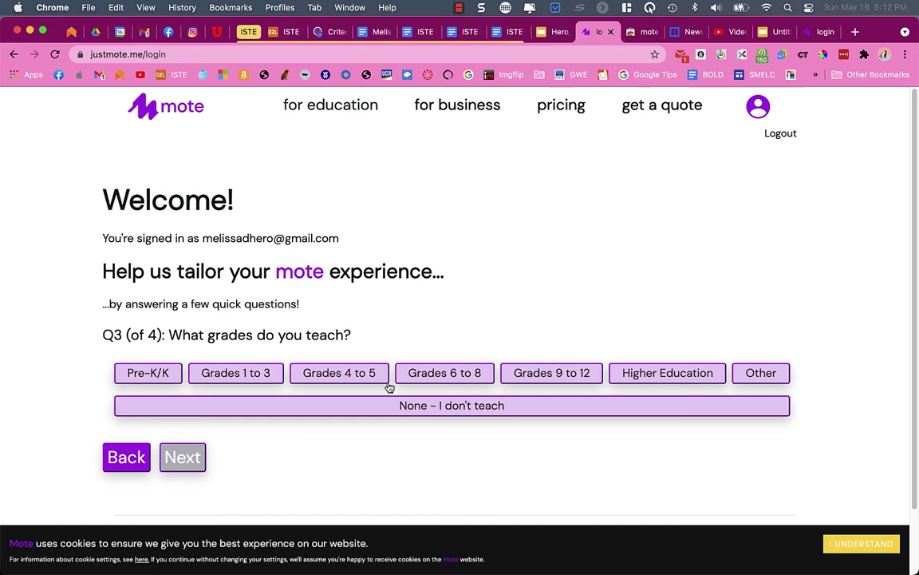
pyautogui.click(447, 408)
pyautogui.click(179, 460)
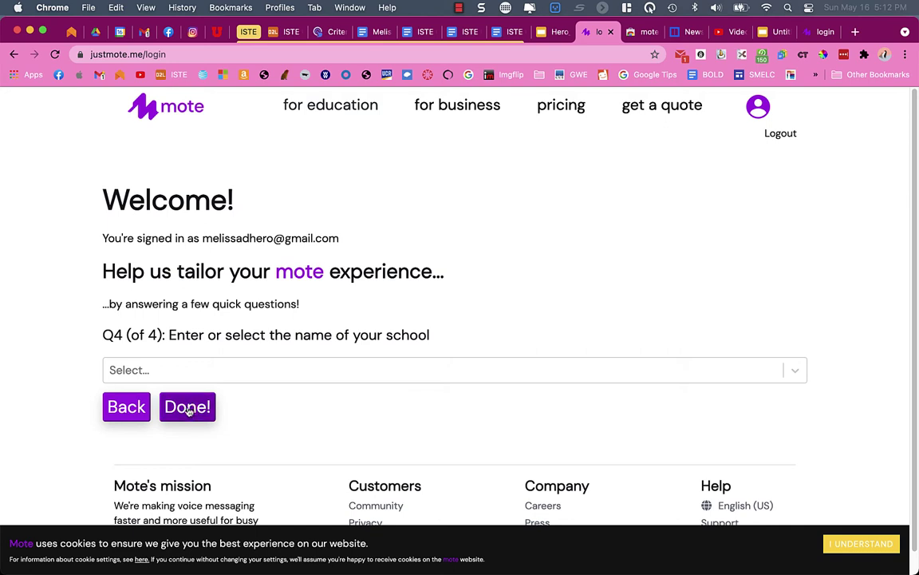
# Step: Enter Carlmont High School as the school and submit the completed survey
pyautogui.click(158, 371)
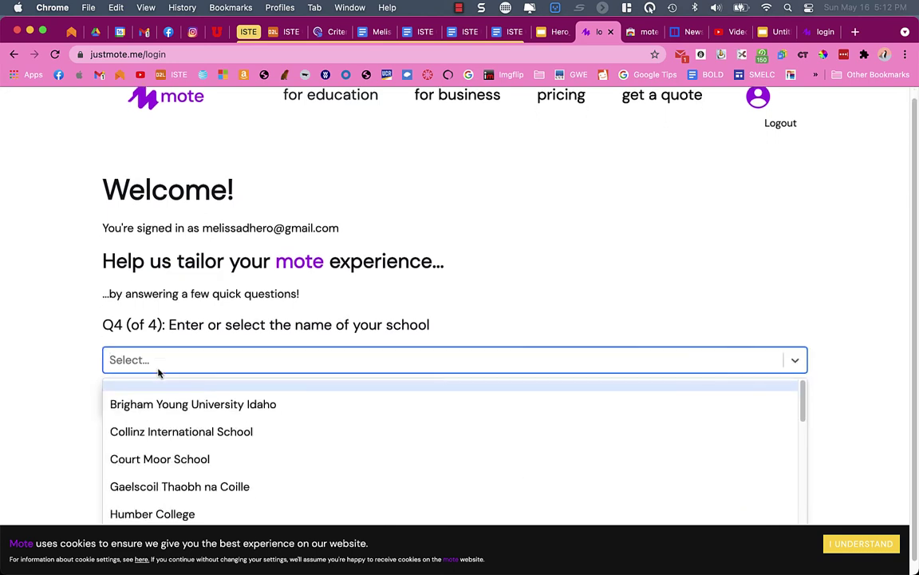
pyautogui.scroll(-3, 179, 411)
pyautogui.scroll(2, 179, 411)
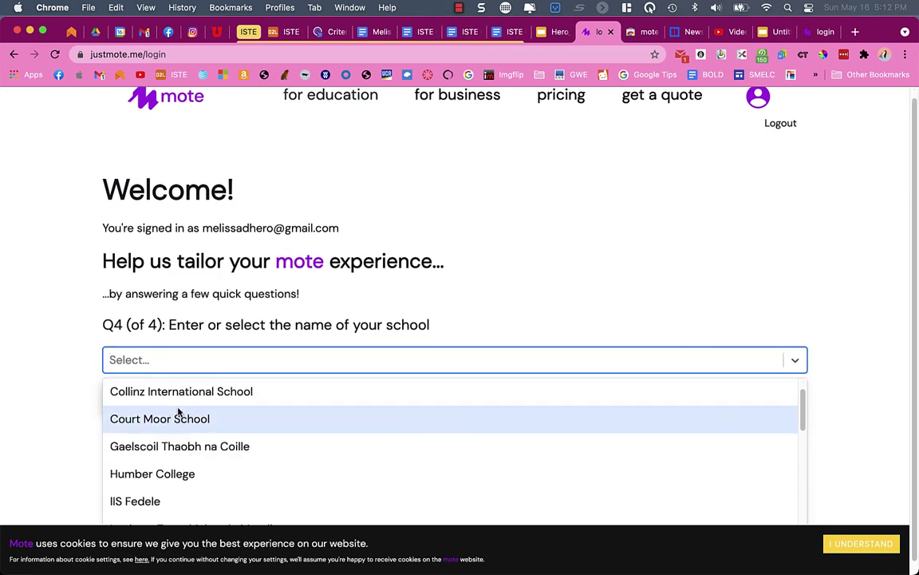
pyautogui.write('carlmont')
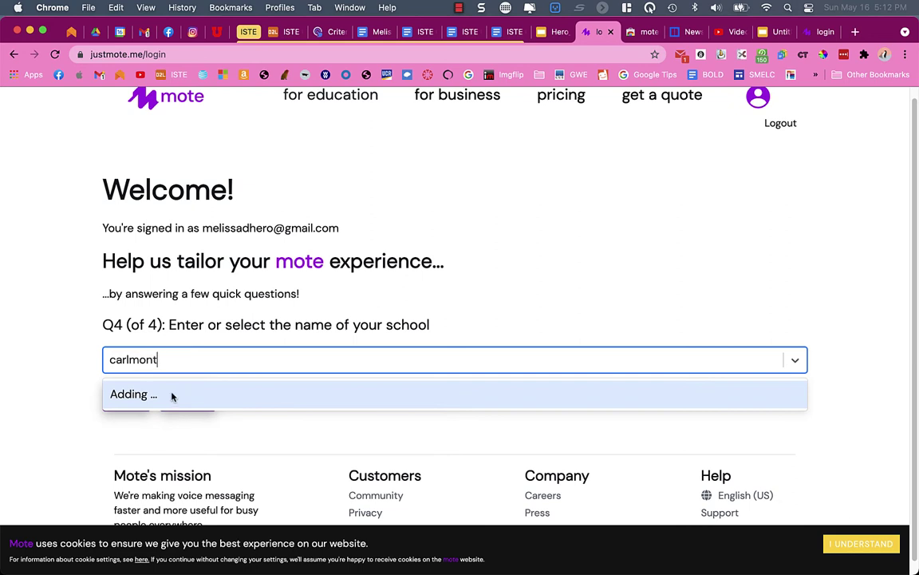
pyautogui.write(' i')
pyautogui.press('BackSpace')
pyautogui.press('BackSpace')
pyautogui.press('BackSpace')
pyautogui.press('BackSpace')
pyautogui.press('BackSpace')
pyautogui.press('BackSpace')
pyautogui.press('BackSpace')
pyautogui.press('BackSpace')
pyautogui.write('Carlmont High School')
pyautogui.press('Return')
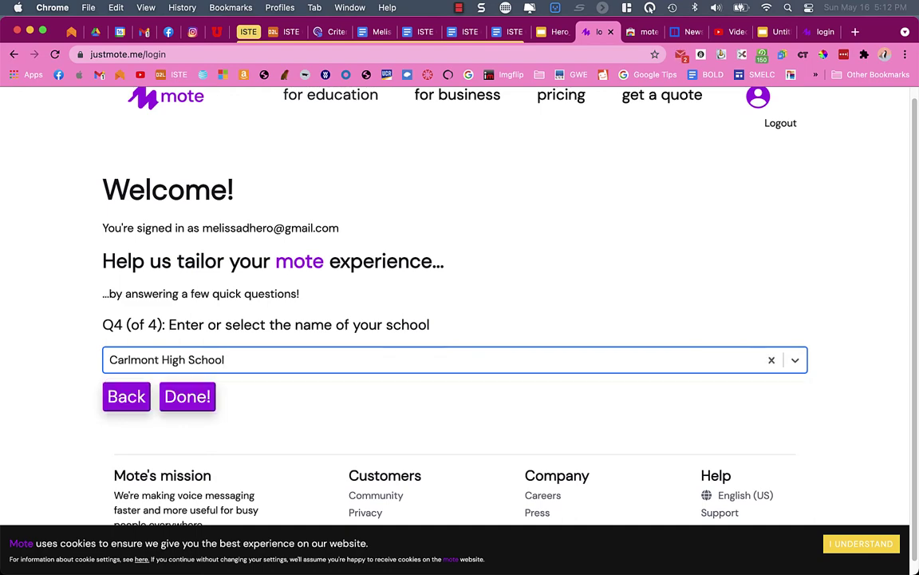
pyautogui.click(187, 392)
pyautogui.scroll(-3, 564, 271)
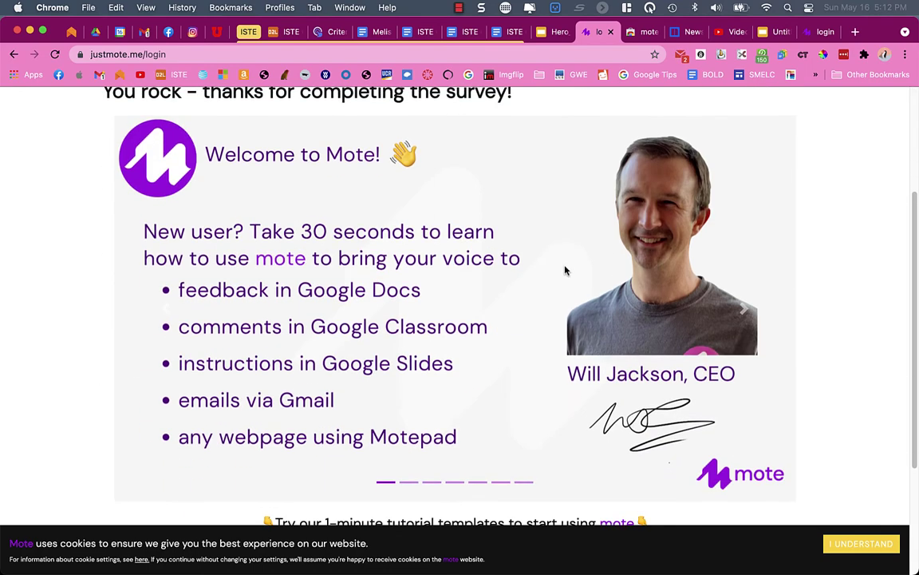
pyautogui.scroll(4, 565, 271)
# Step: Close the Mote tab, open the Mote recorder beside the slide, and start recording on slide 6
pyautogui.click(611, 32)
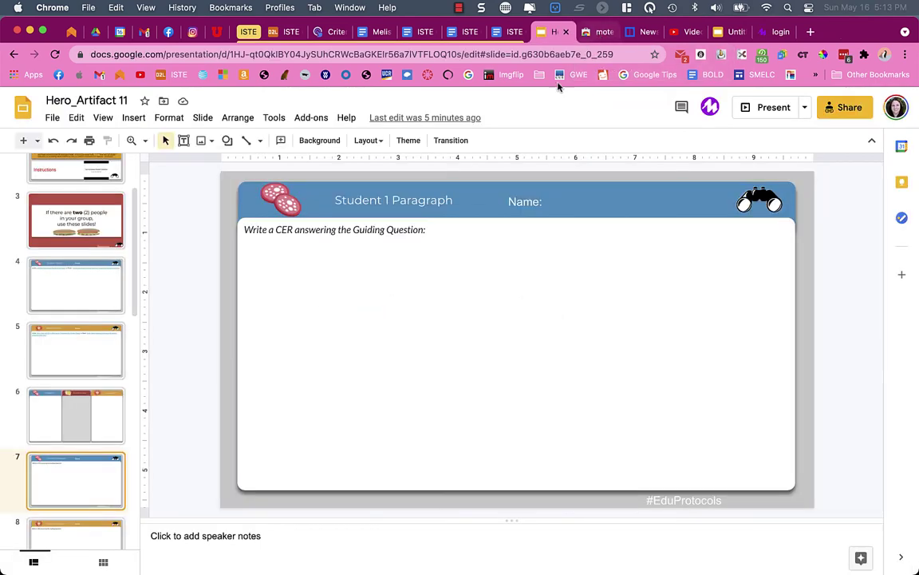
pyautogui.click(709, 107)
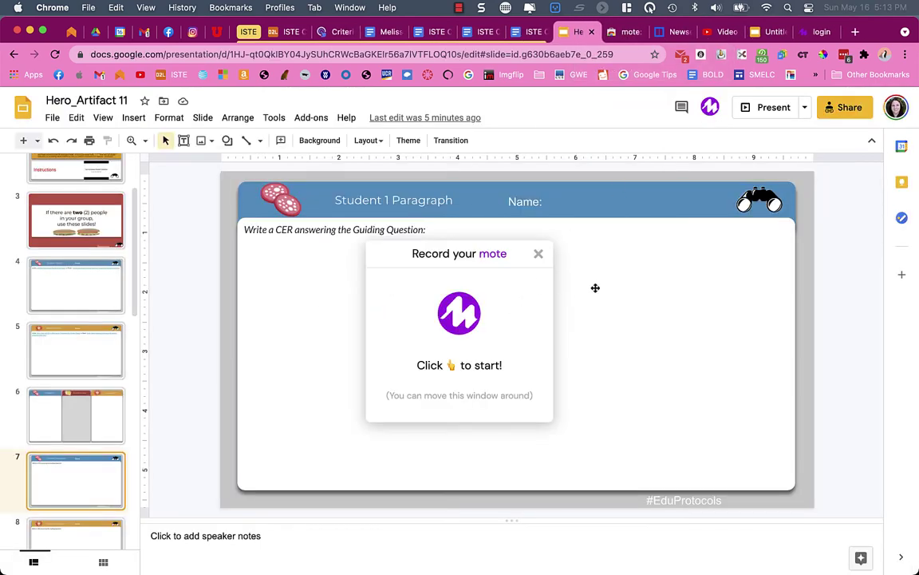
pyautogui.moveTo(492, 289); pyautogui.dragTo(716, 303)
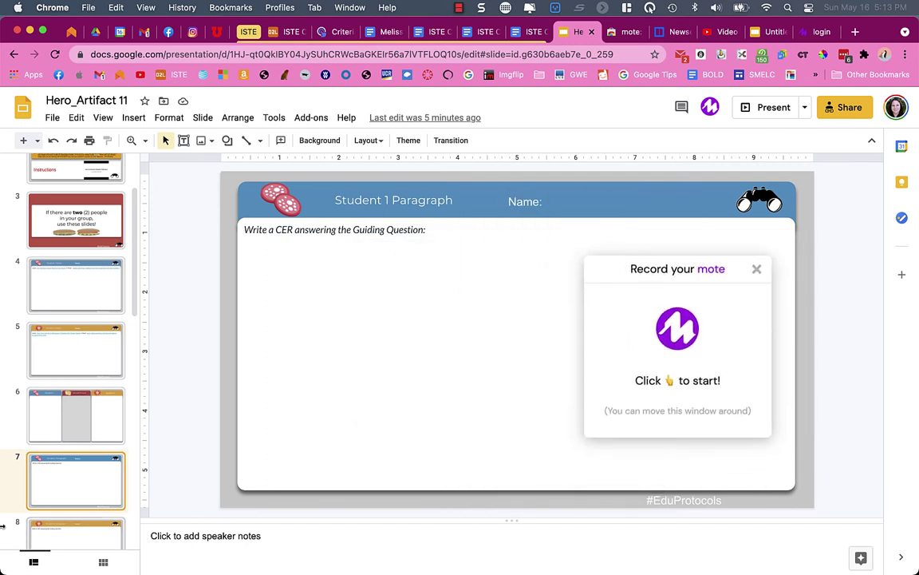
pyautogui.click(67, 417)
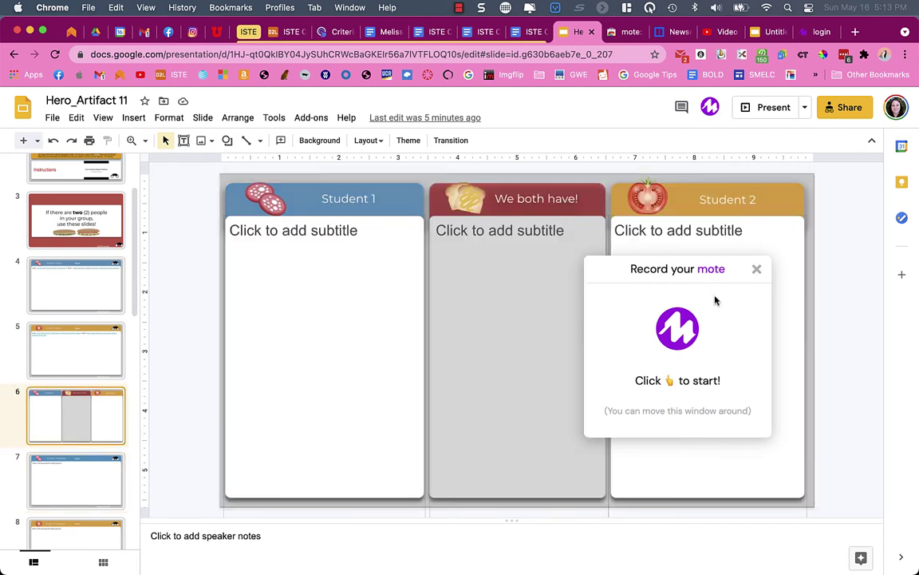
pyautogui.click(688, 337)
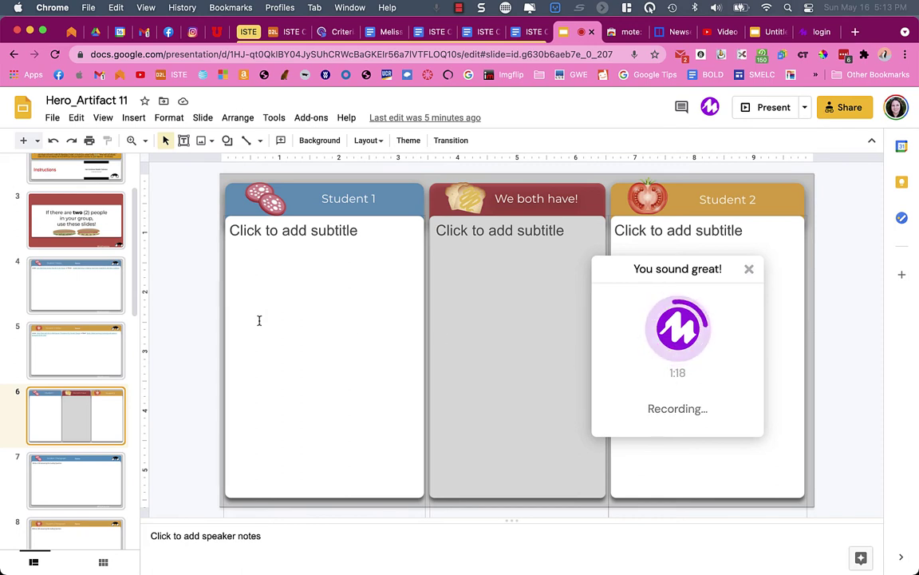
# Step: Go to the title slide and stop the Mote recording, leaving a 0:38 clip
pyautogui.scroll(3, 123, 268)
pyautogui.click(100, 192)
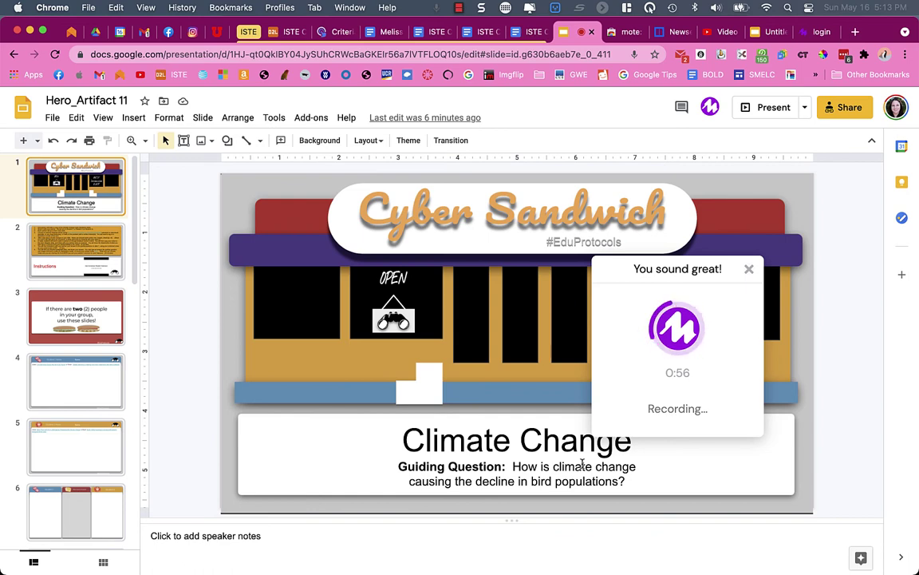
pyautogui.click(681, 334)
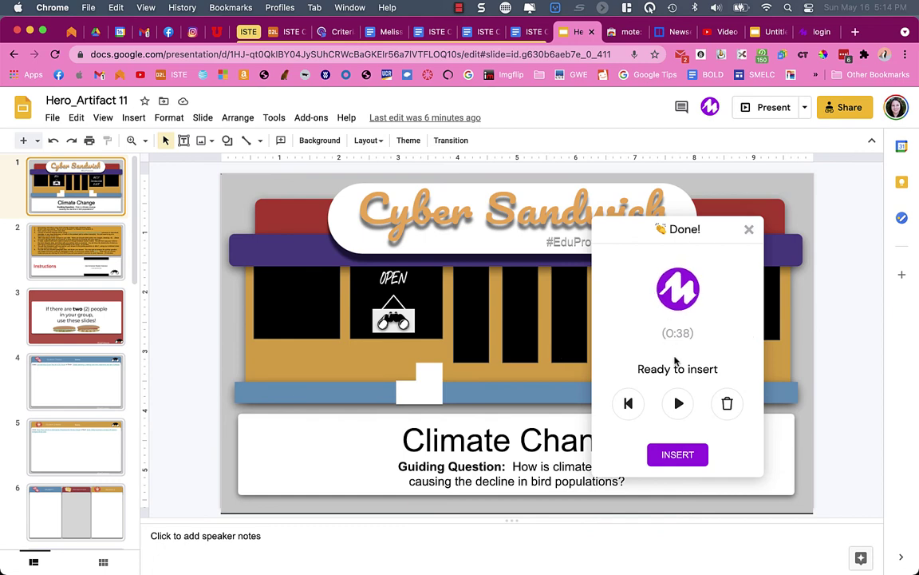
# Step: Scroll the filmstrip back to slide 7 and select the Student 1 Paragraph slide
pyautogui.scroll(-10, 61, 410)
pyautogui.scroll(3, 61, 410)
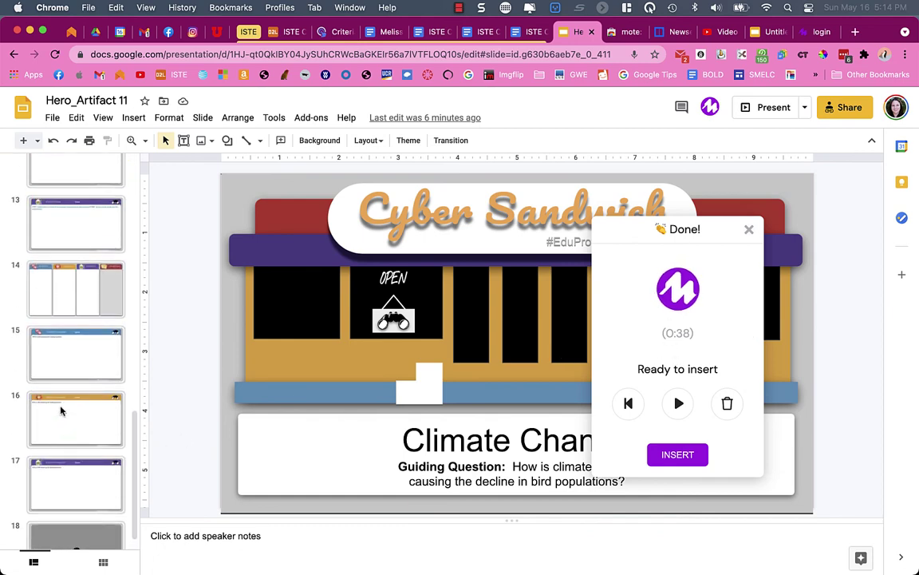
pyautogui.scroll(1, 61, 410)
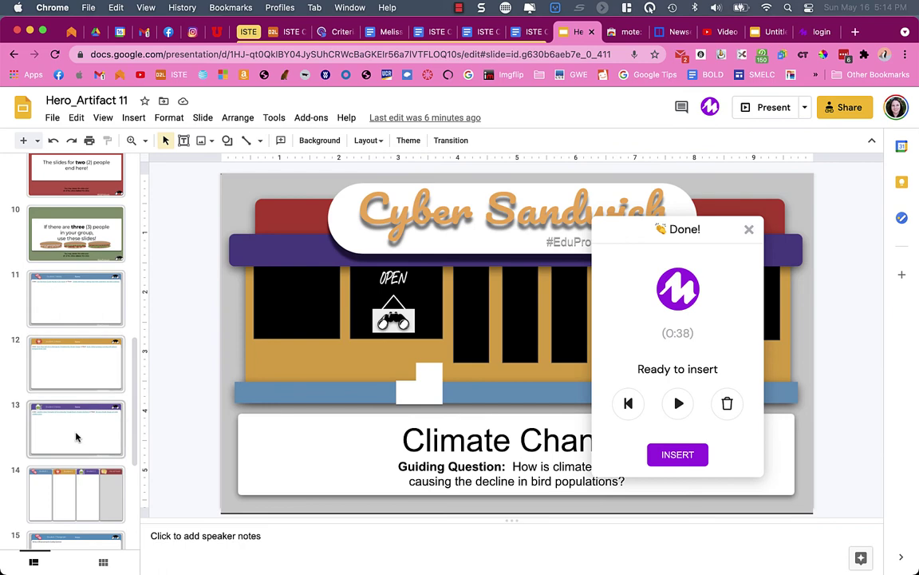
pyautogui.scroll(8, 84, 367)
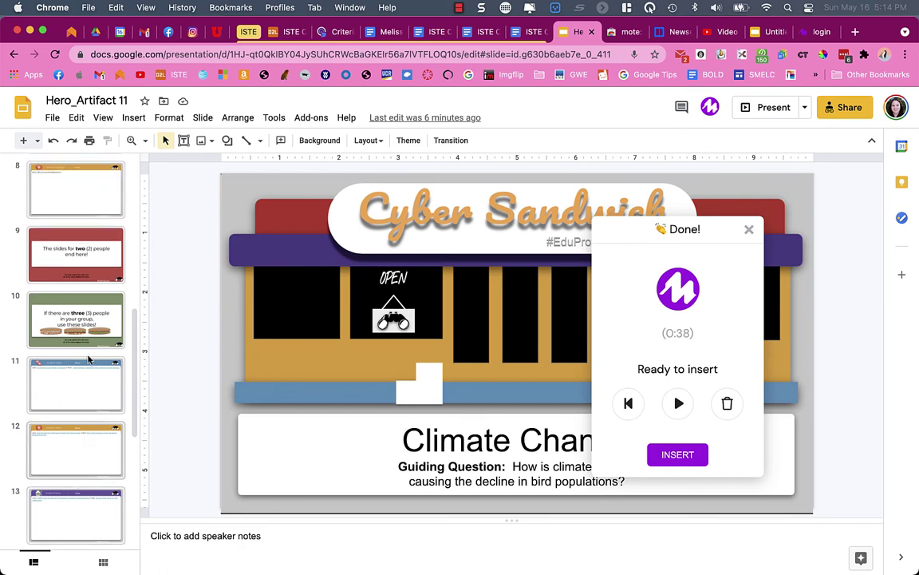
pyautogui.click(84, 313)
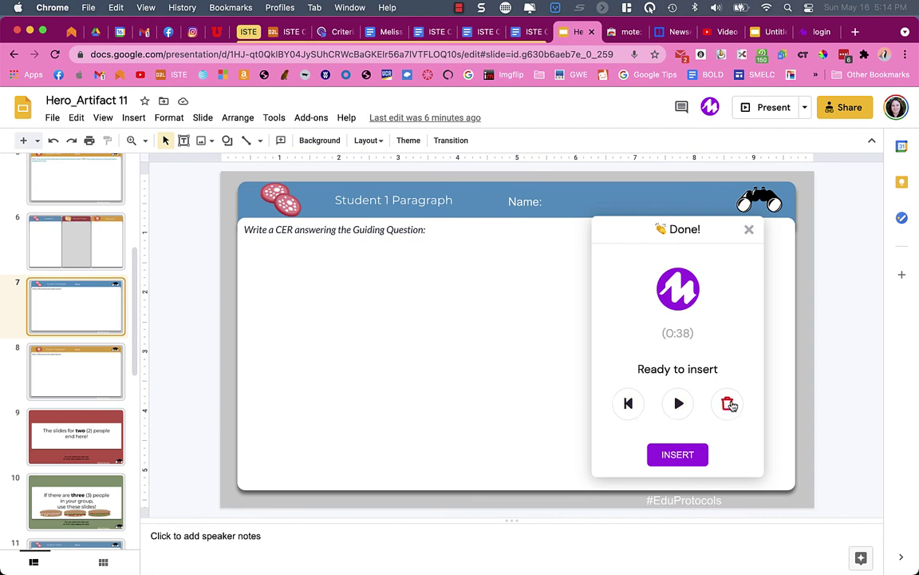
# Step: Insert the 0:38 Mote clip, move its icon below the writing prompt, and close Format options
pyautogui.click(682, 457)
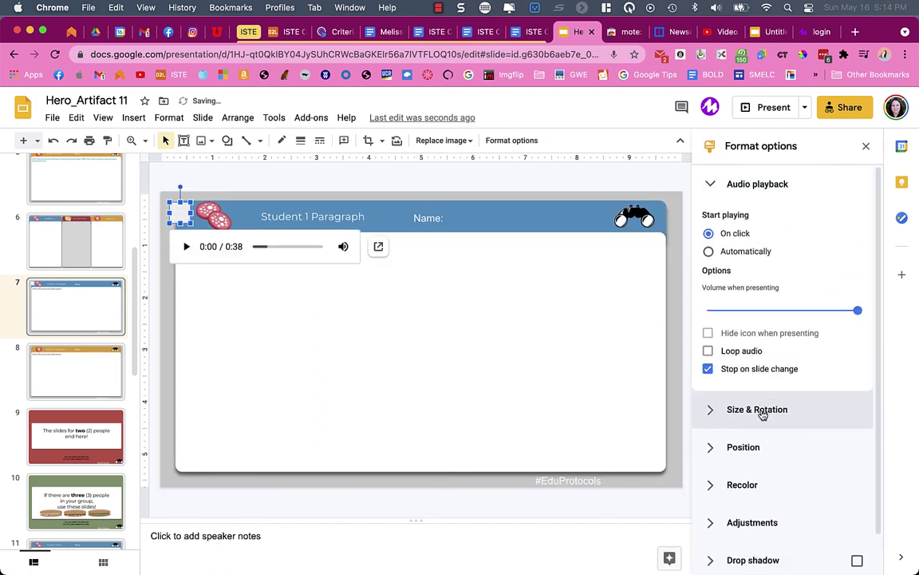
pyautogui.moveTo(179, 211); pyautogui.dragTo(210, 288)
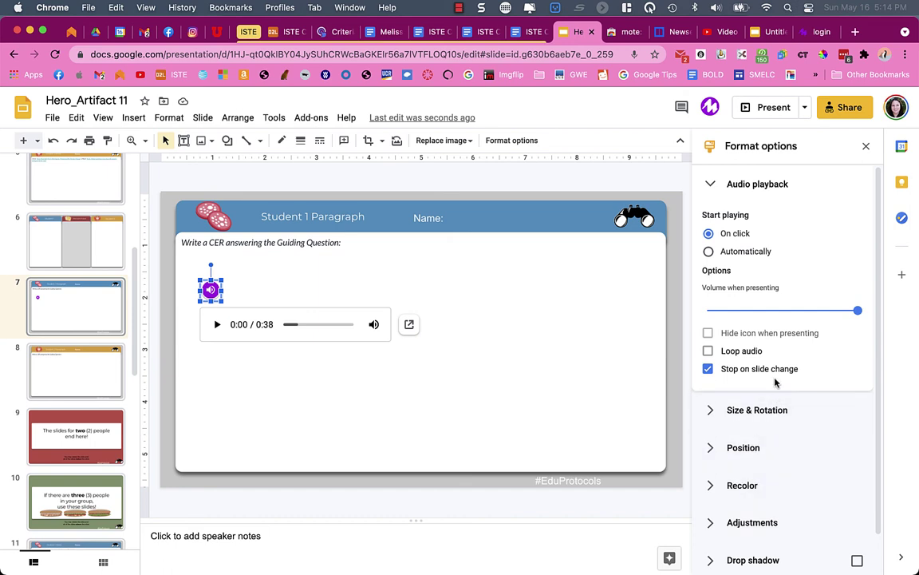
pyautogui.click(866, 146)
pyautogui.click(650, 313)
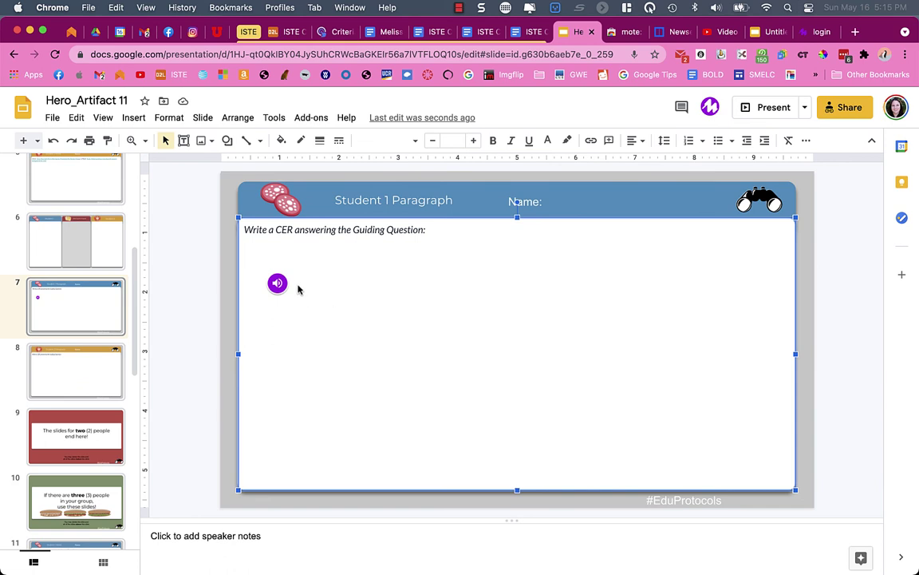
pyautogui.click(573, 202)
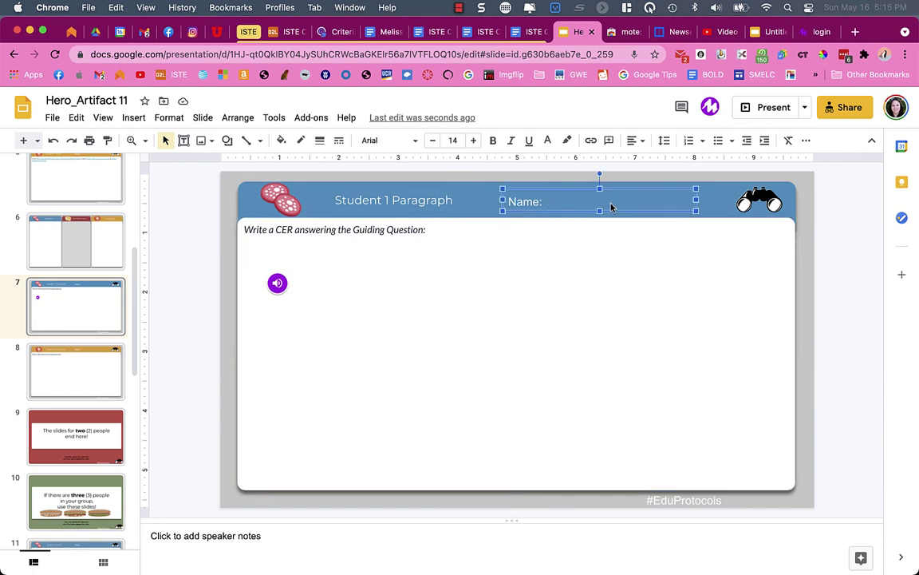